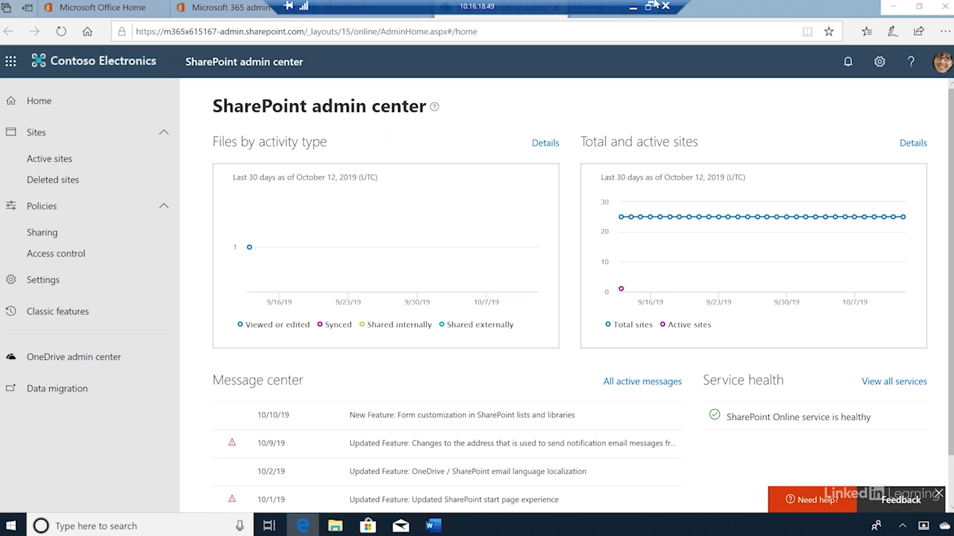
From Active sites, start creating a new site and choose the Team site type
click(108, 163)
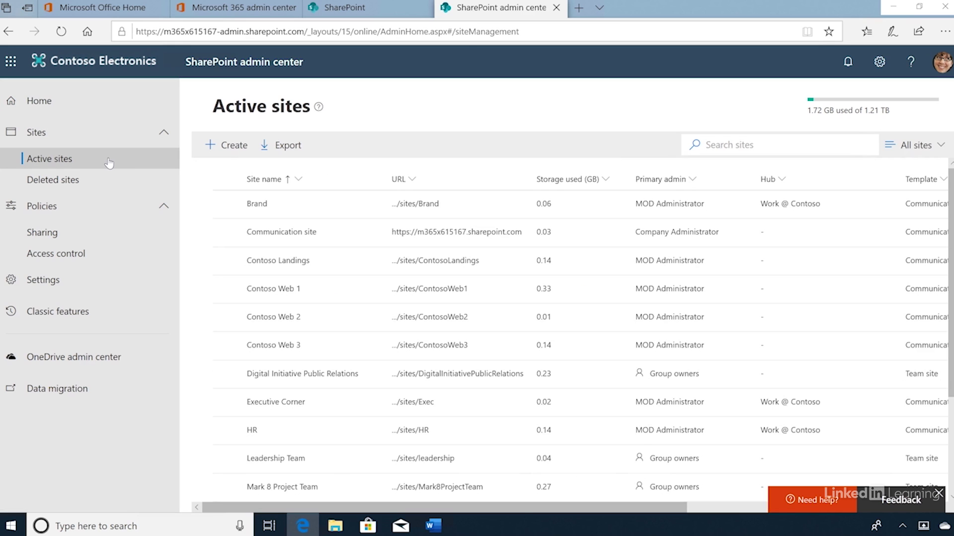
click(212, 147)
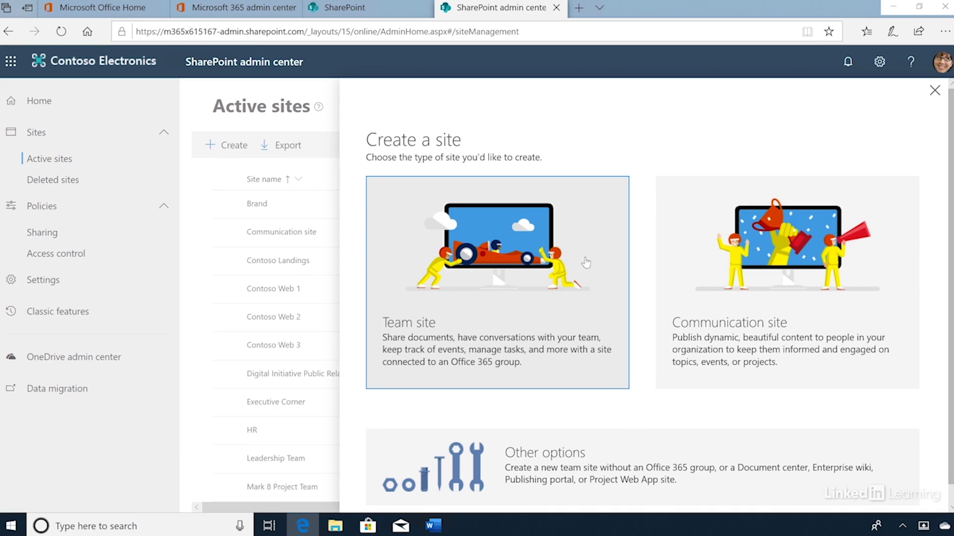
scroll(573, 322, down, 1)
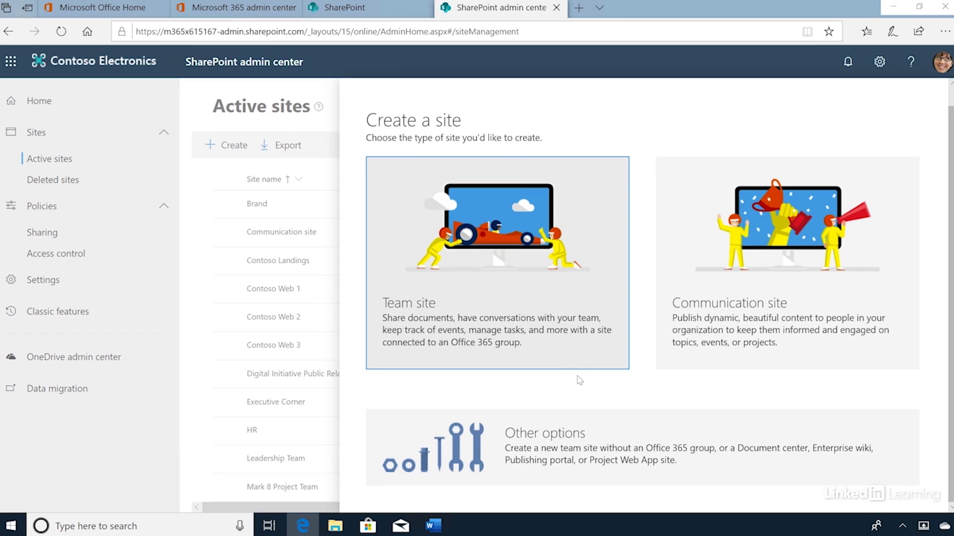
click(545, 299)
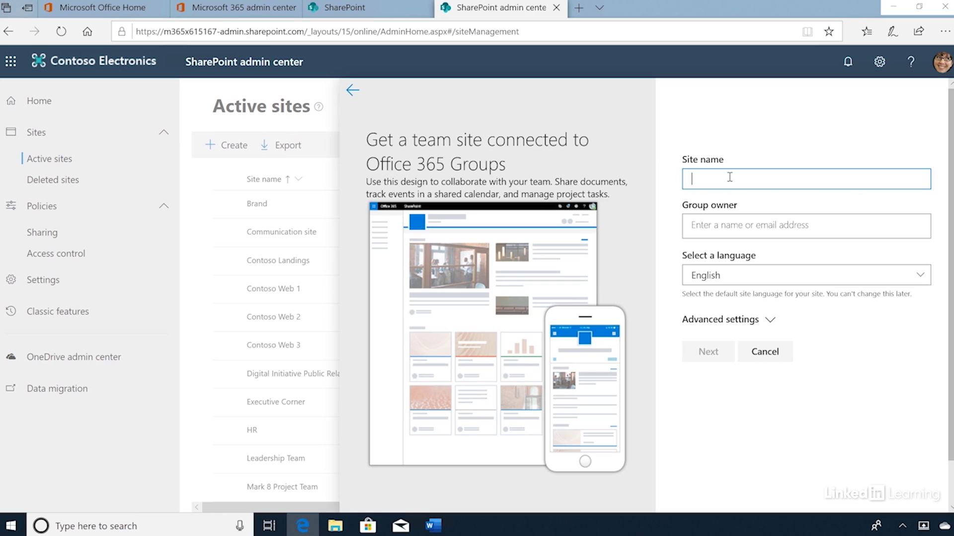
Name the team site 'IT:Office Move' and assign the suggested person as group owner
text(IT:Office Move)
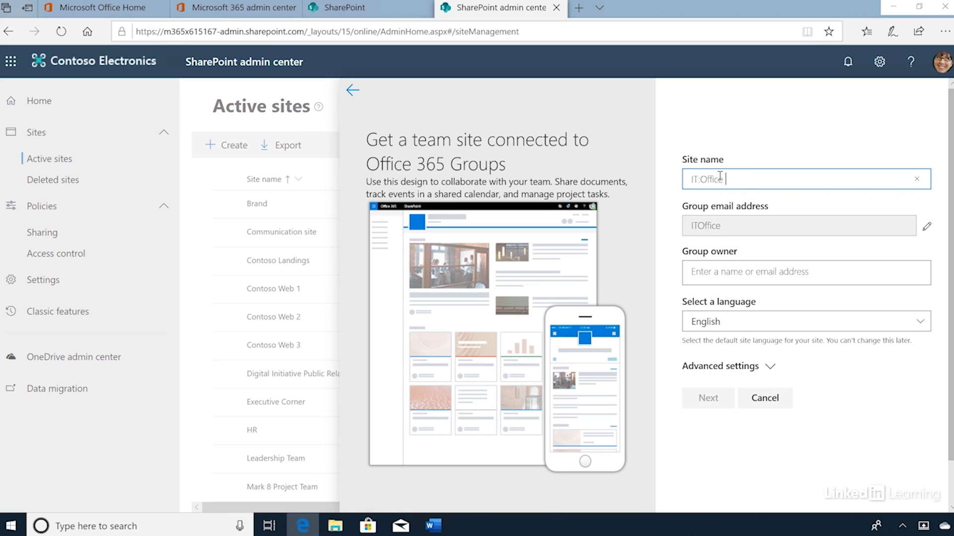
click(770, 327)
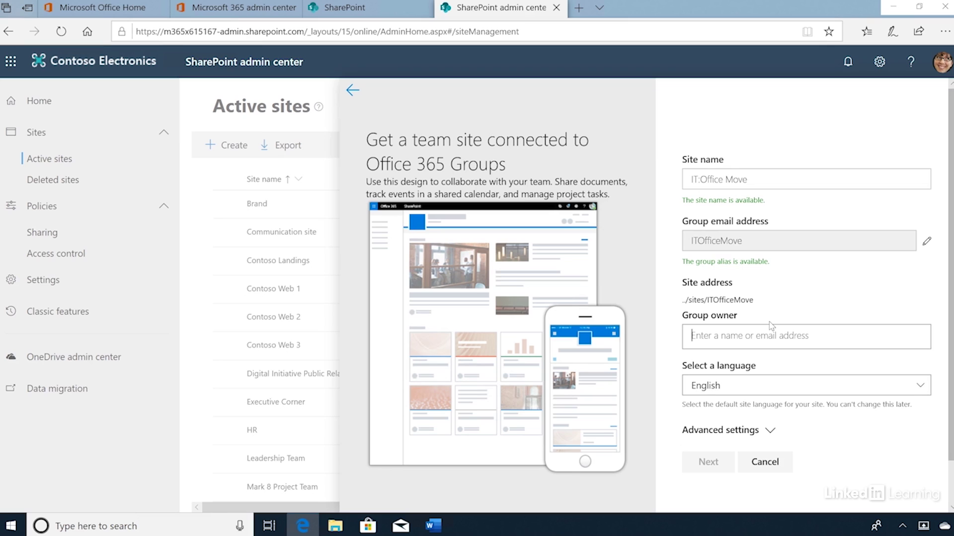
text(andrew)
click(773, 367)
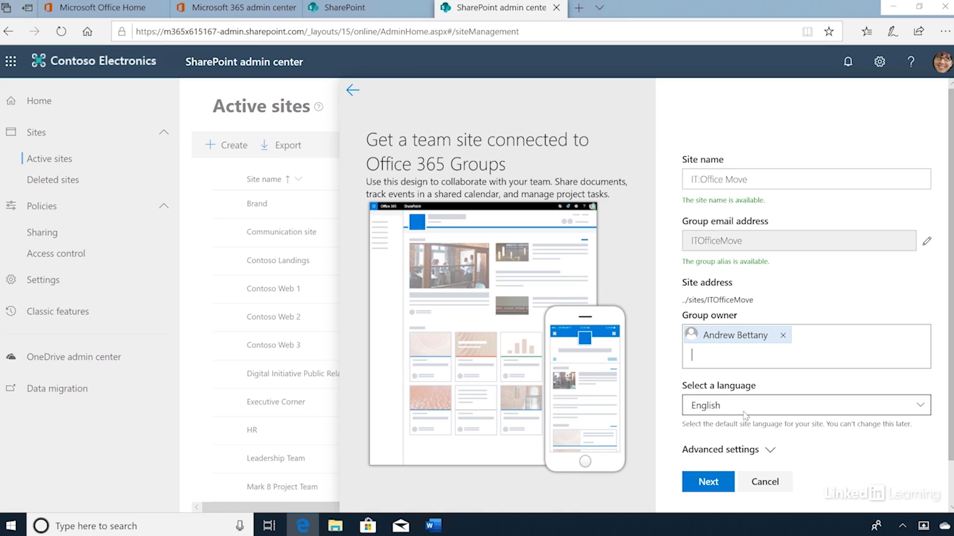
In Advanced settings, set Privacy to Public and enter description 'IT Office move team site'
click(770, 451)
scroll(771, 454, down, 4)
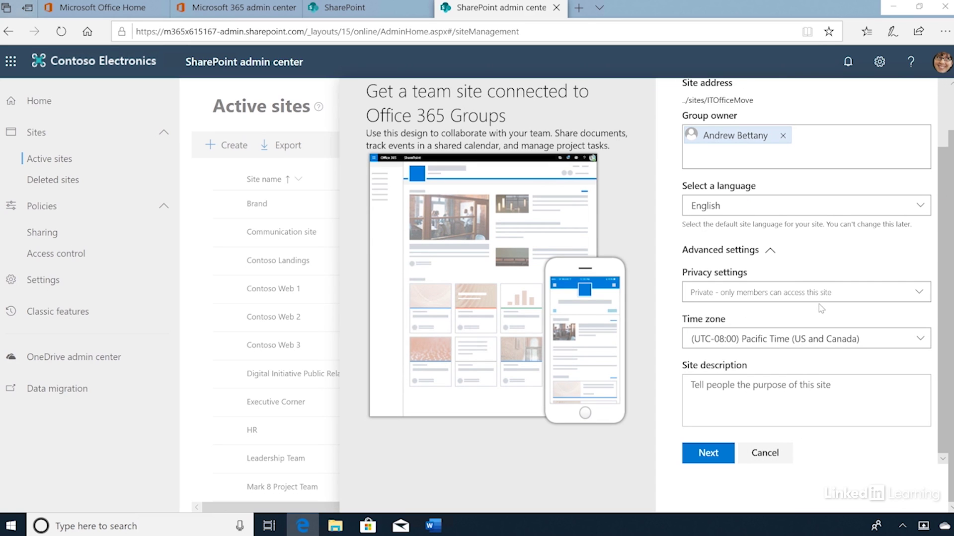
click(822, 296)
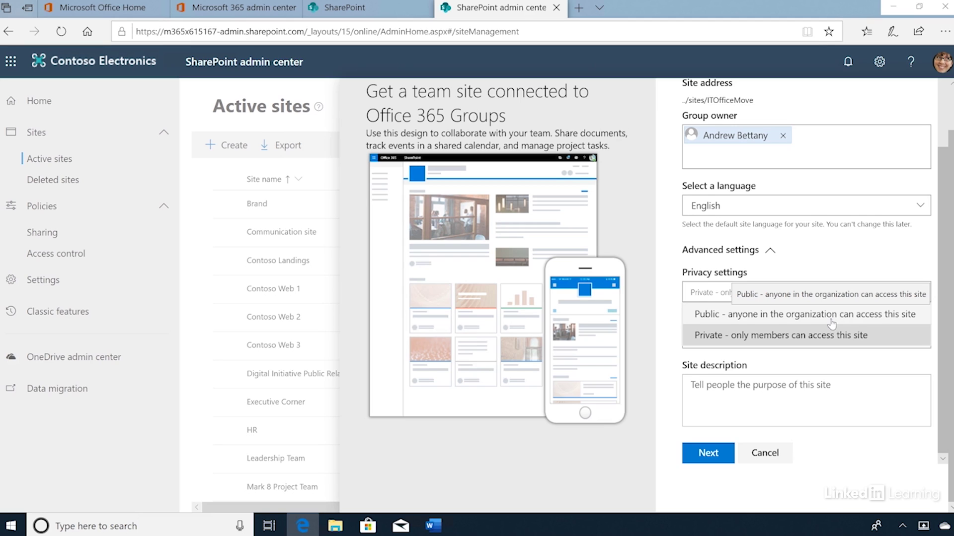
click(832, 324)
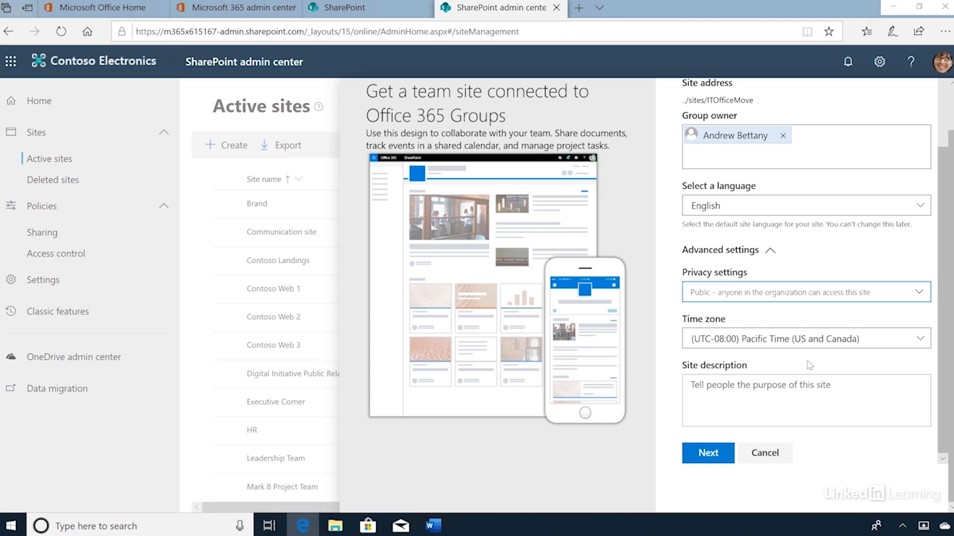
click(751, 395)
text(IT Office mov)
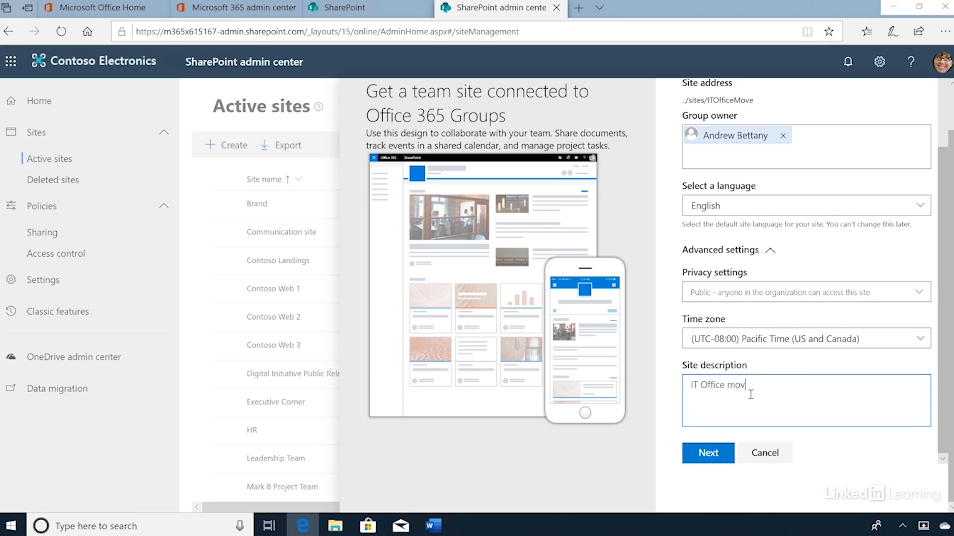
text(e team site)
Create the site and add one suggested person as an additional owner
click(709, 453)
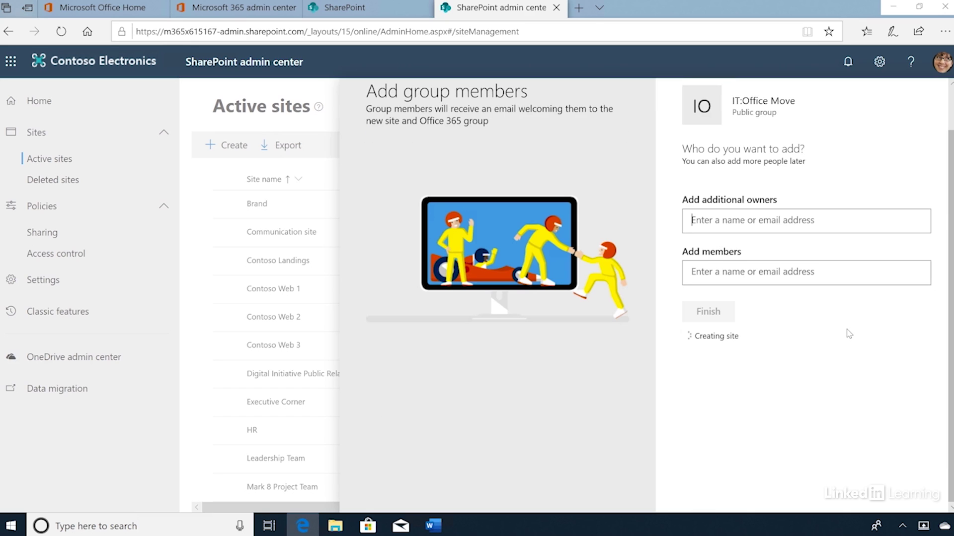
text(mega)
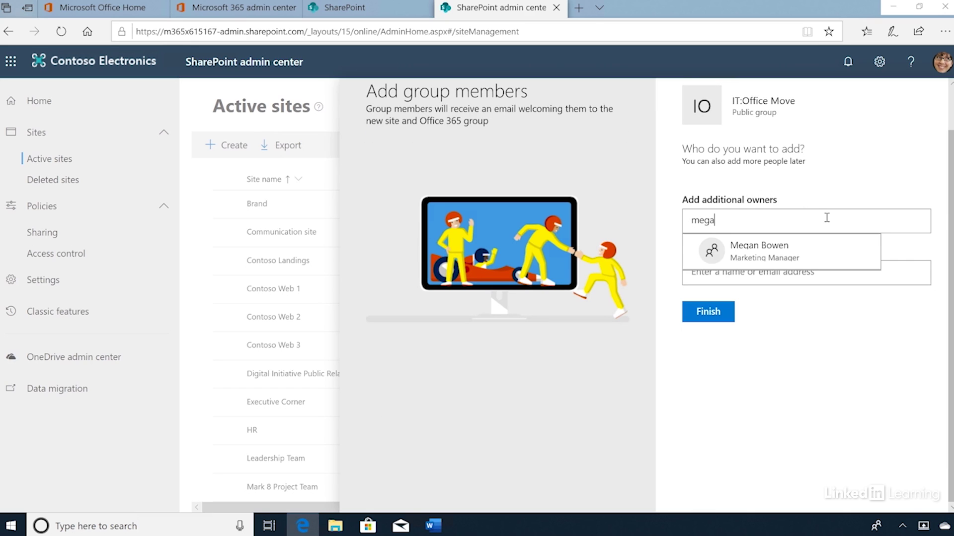
click(807, 245)
Add four people as group members and finish the site setup
click(749, 291)
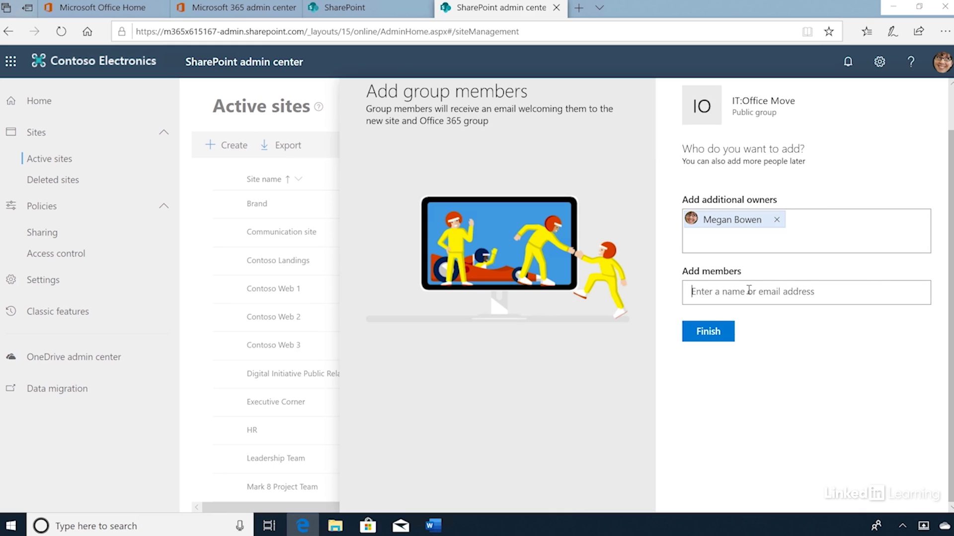
text(mega)
click(750, 325)
text(andrew)
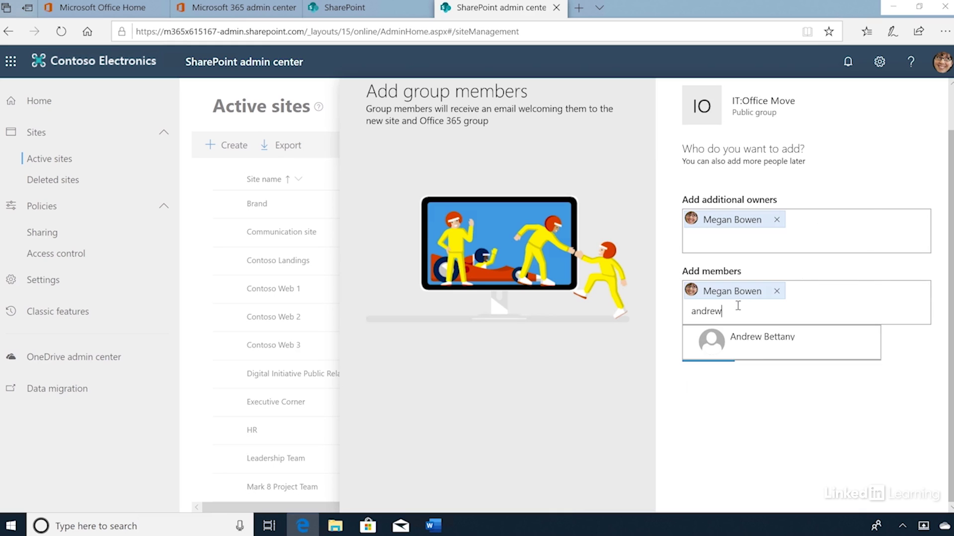
click(769, 347)
text(ale)
click(765, 338)
text(jorda)
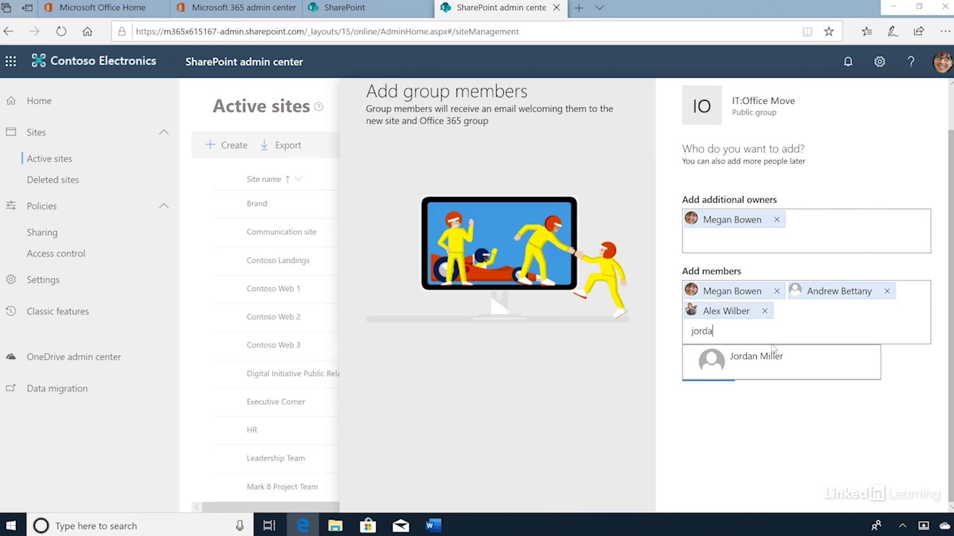
click(755, 358)
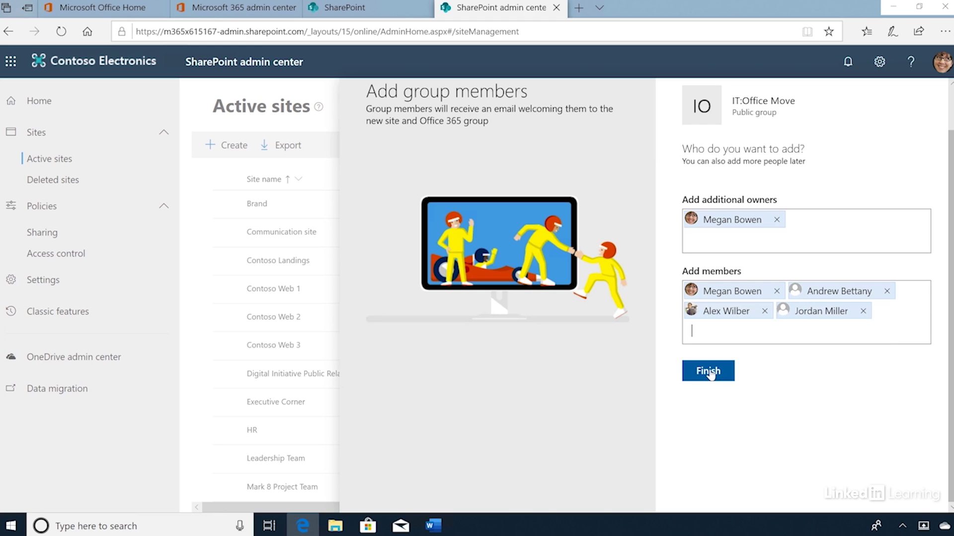
click(710, 373)
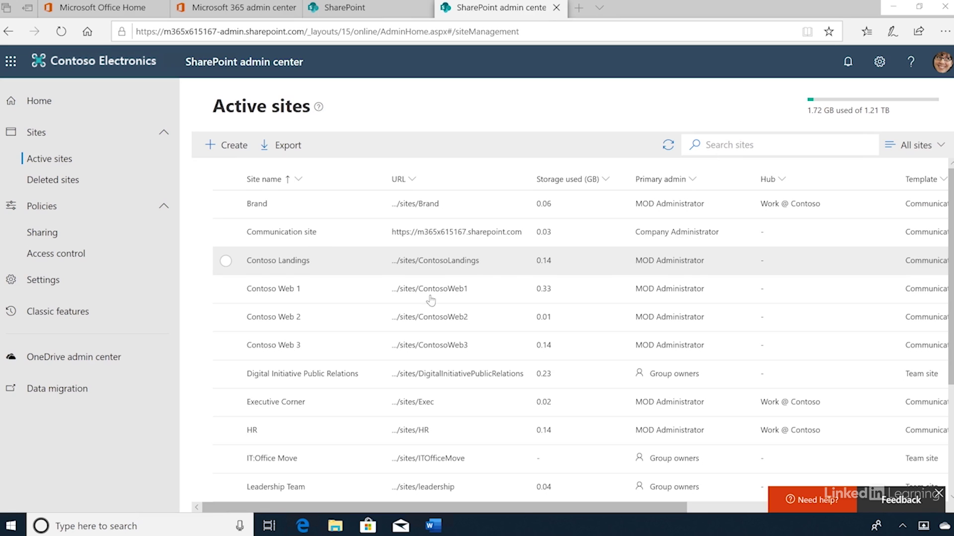
Select IT:Office Move in Active sites, review its properties and owners, then close the details panel
click(227, 460)
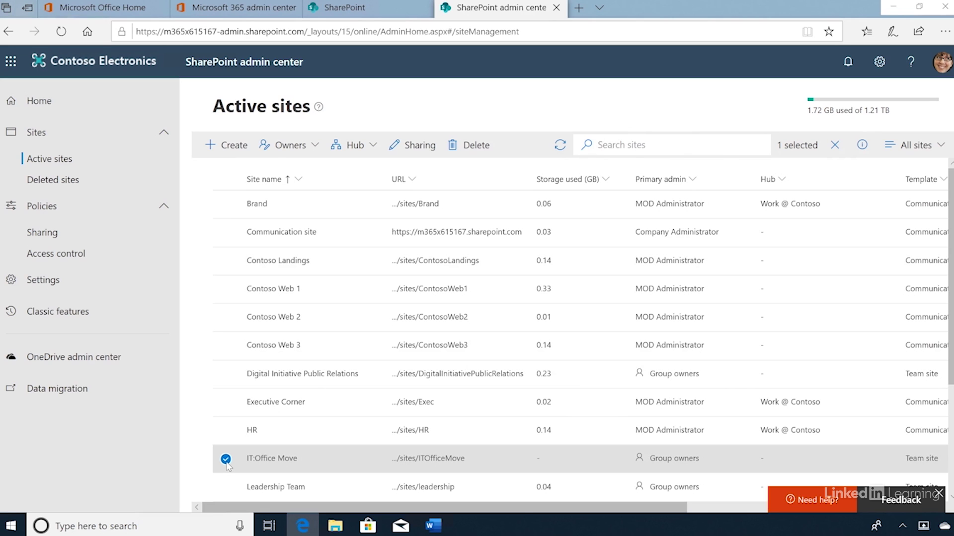
click(861, 145)
scroll(847, 323, down, 1)
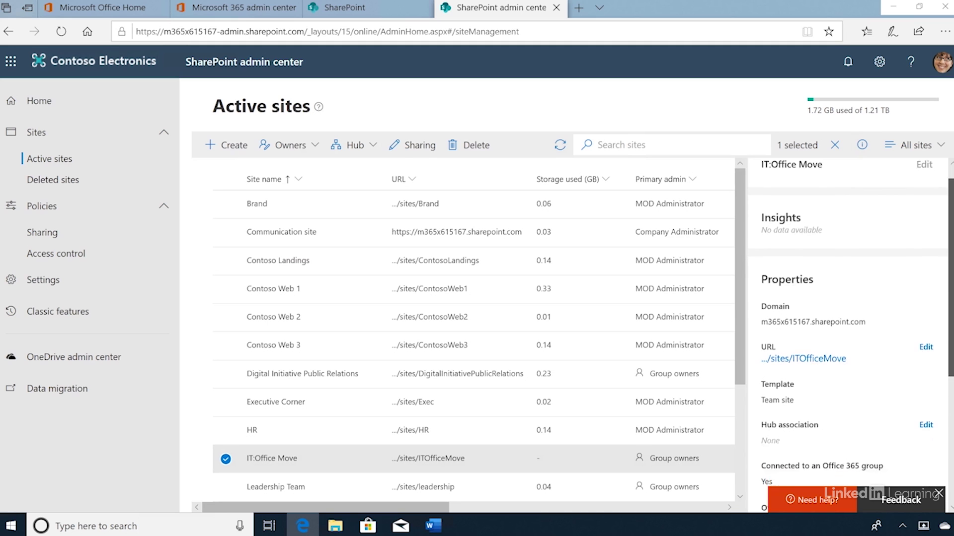
scroll(951, 301, down, 3)
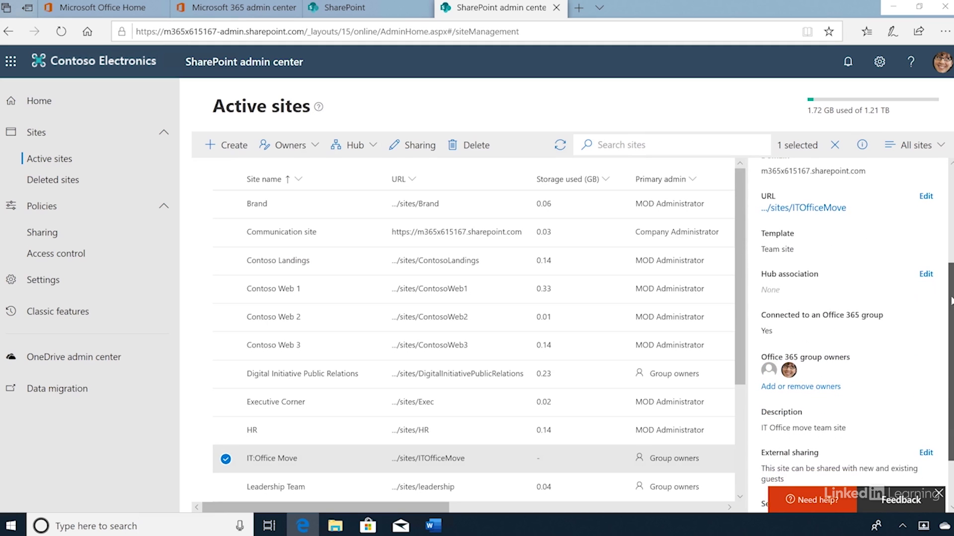
scroll(951, 300, down, 1)
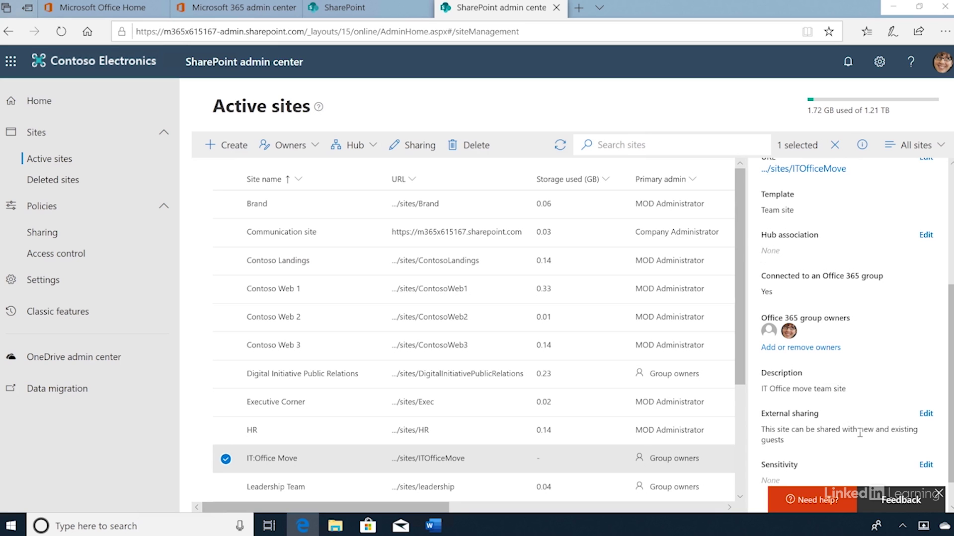
scroll(859, 348, up, 5)
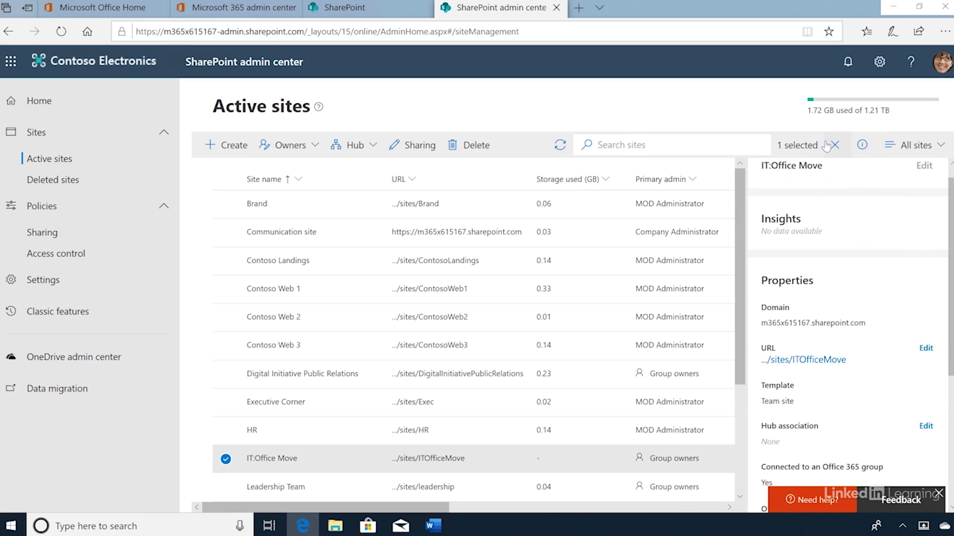
click(834, 145)
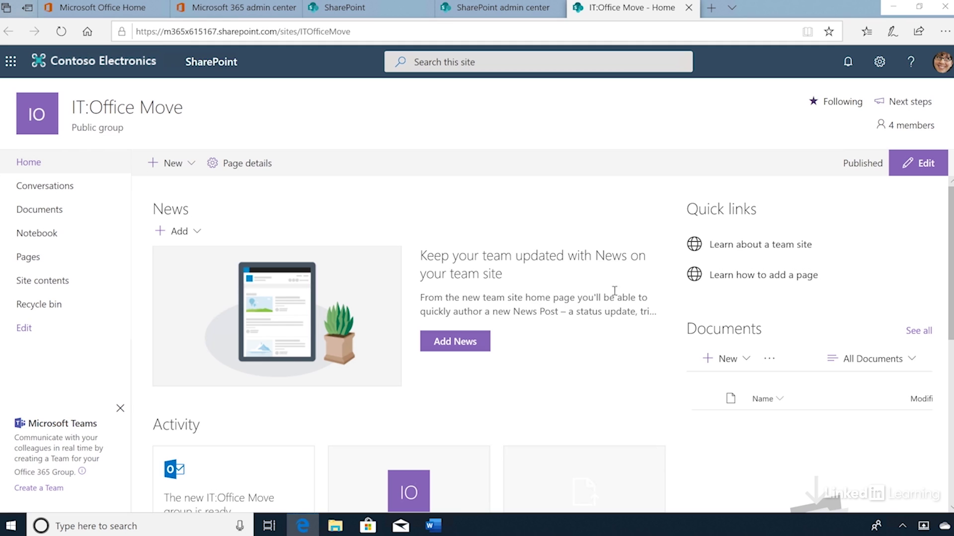
Check the site's 4 members, glance at the New menu, then view Site contents
click(896, 131)
click(942, 62)
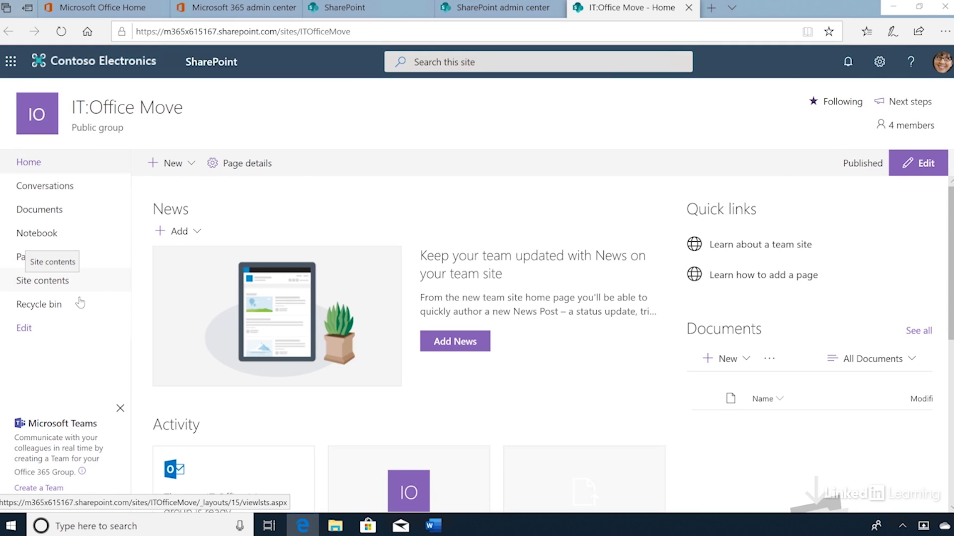
click(192, 166)
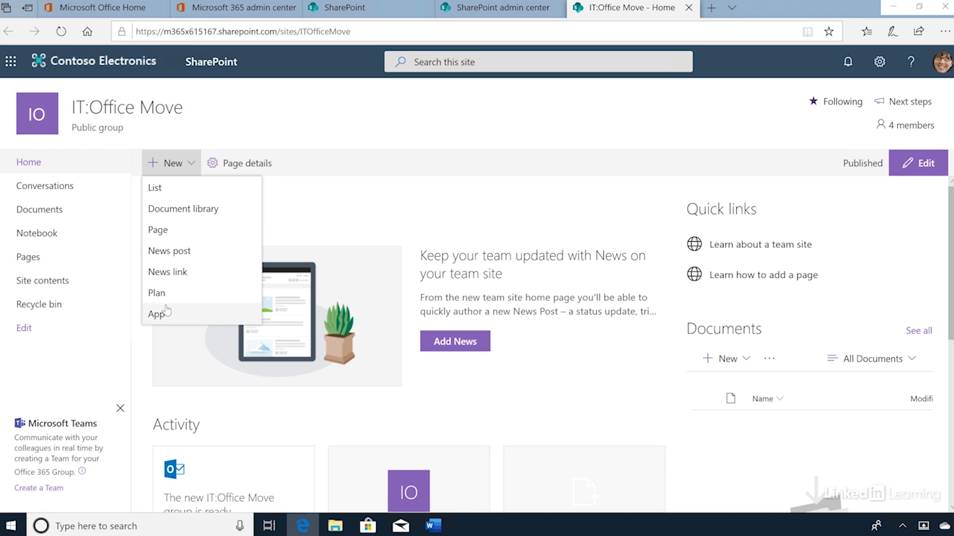
click(325, 226)
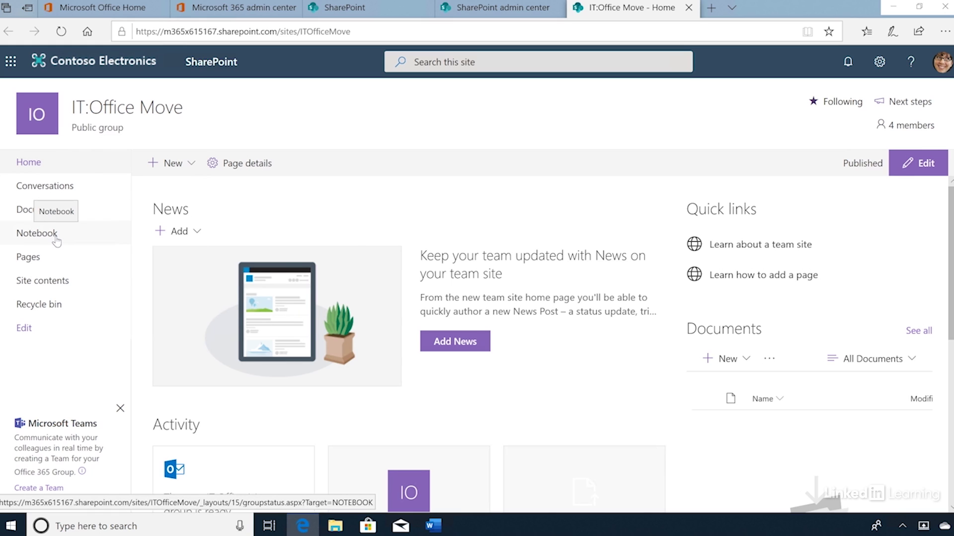
click(50, 281)
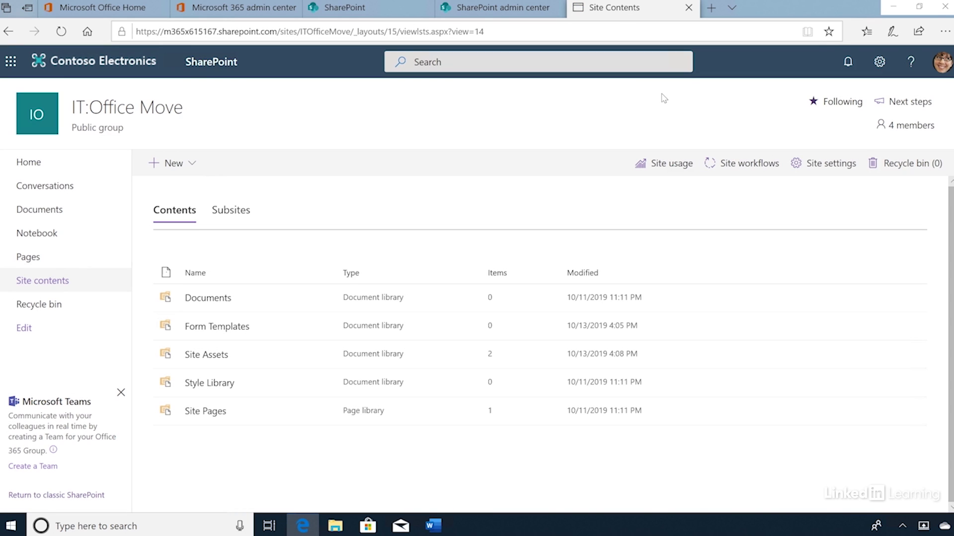
From the IT:Office Move home page, go to Site contents via Settings and choose New > Subsite
click(36, 168)
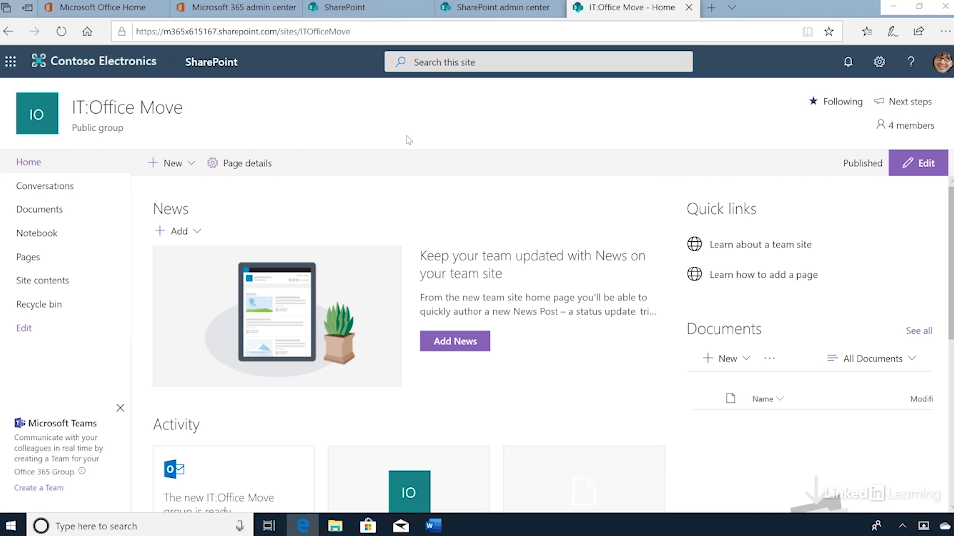
click(878, 64)
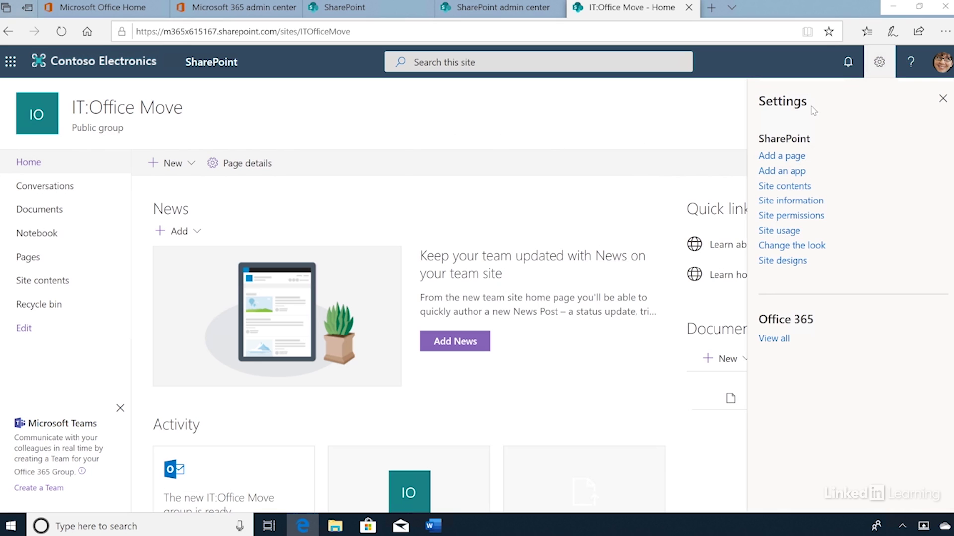
click(790, 187)
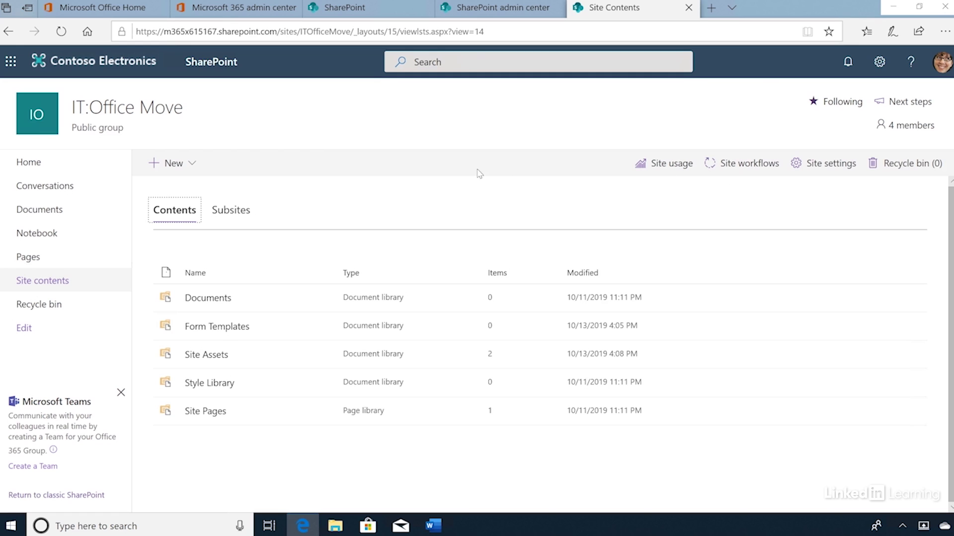
click(193, 169)
click(193, 167)
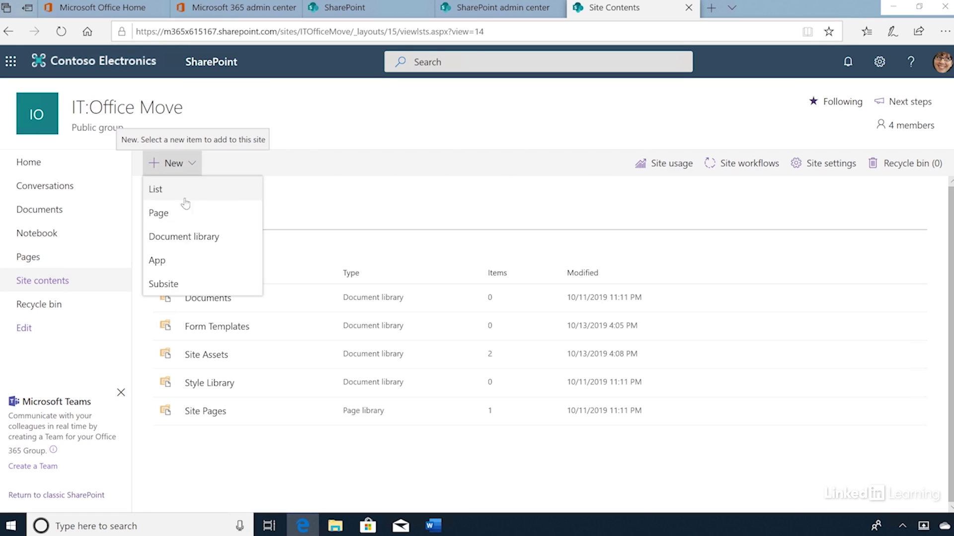
click(183, 287)
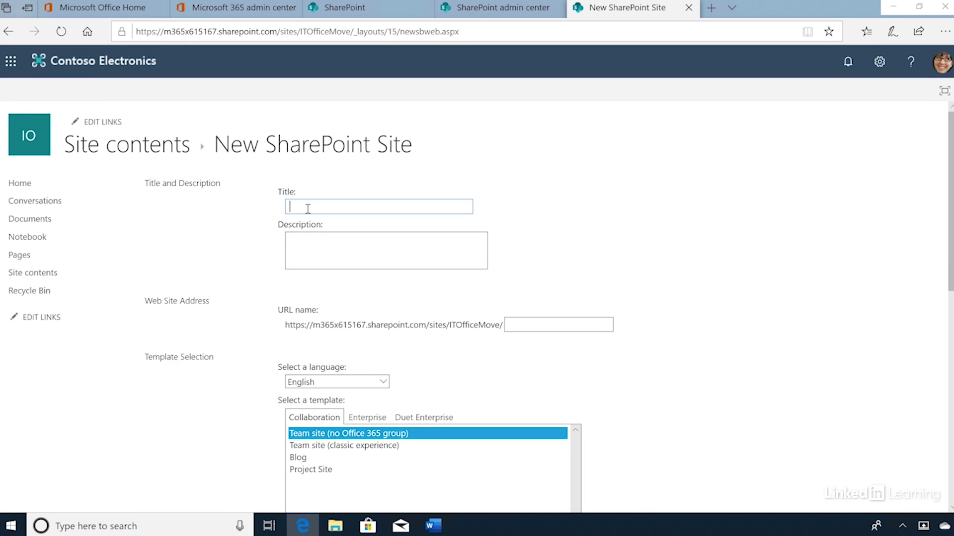
Enter subsite title 'Internal Comms', copy it as the description, and set URL name 'Internal'
text(Internal Comms)
key(ctrl+a)
key(ctrl+c)
click(319, 241)
key(ctrl+v)
click(524, 323)
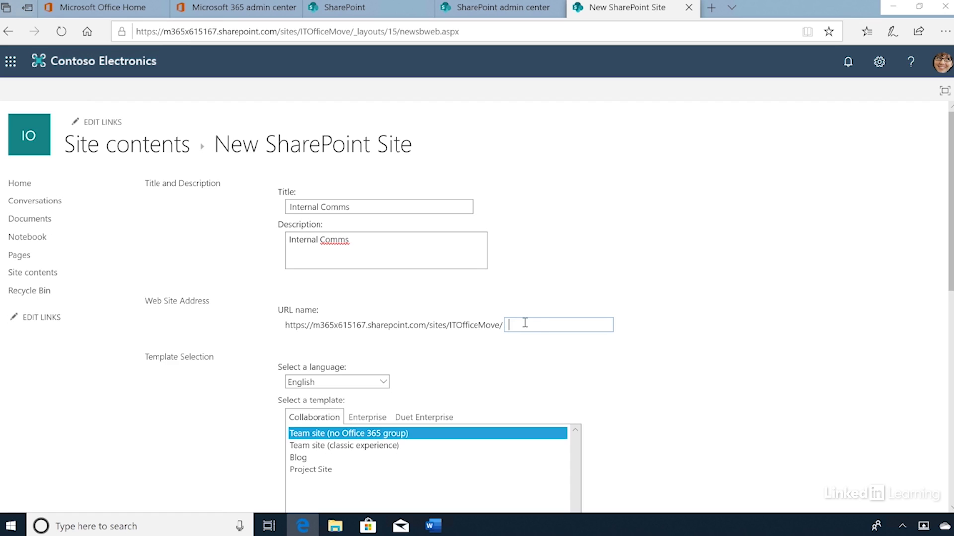
text(Internal)
click(485, 373)
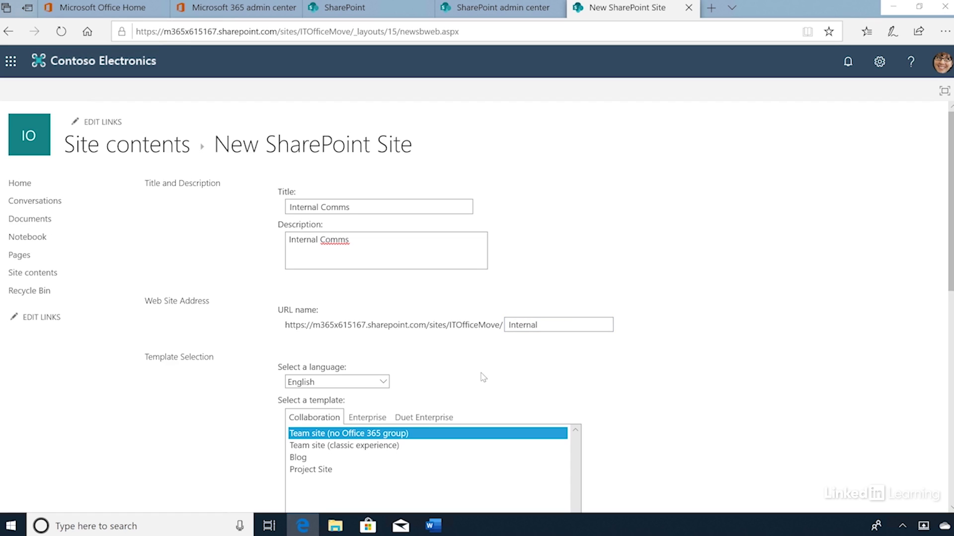
Keep English as the language with the Team site template and create the subsite
click(383, 381)
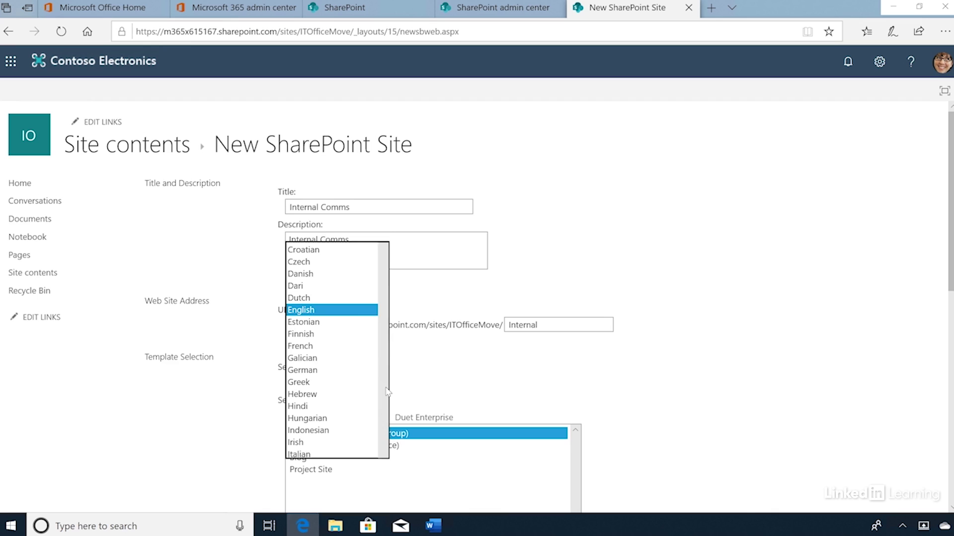
click(392, 357)
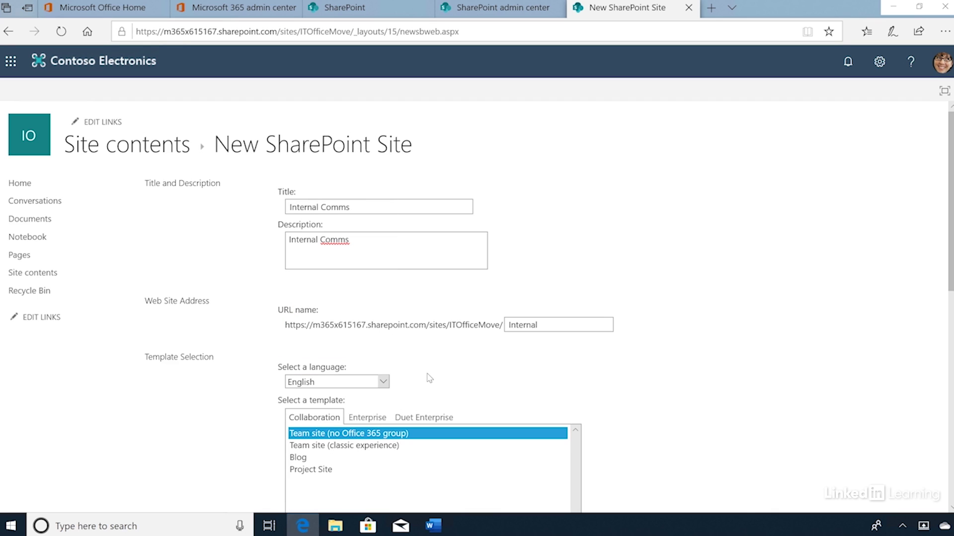
scroll(430, 378, down, 3)
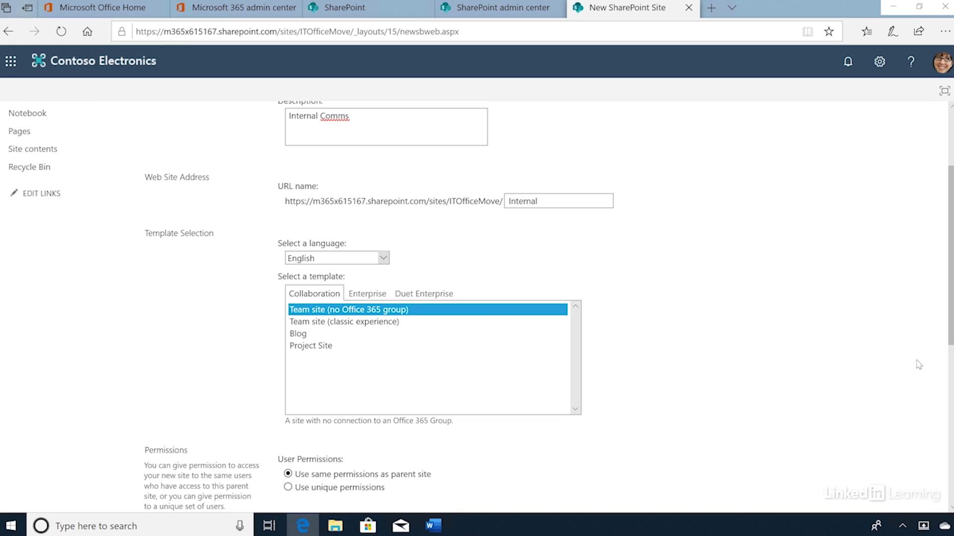
drag(946, 346, 949, 502)
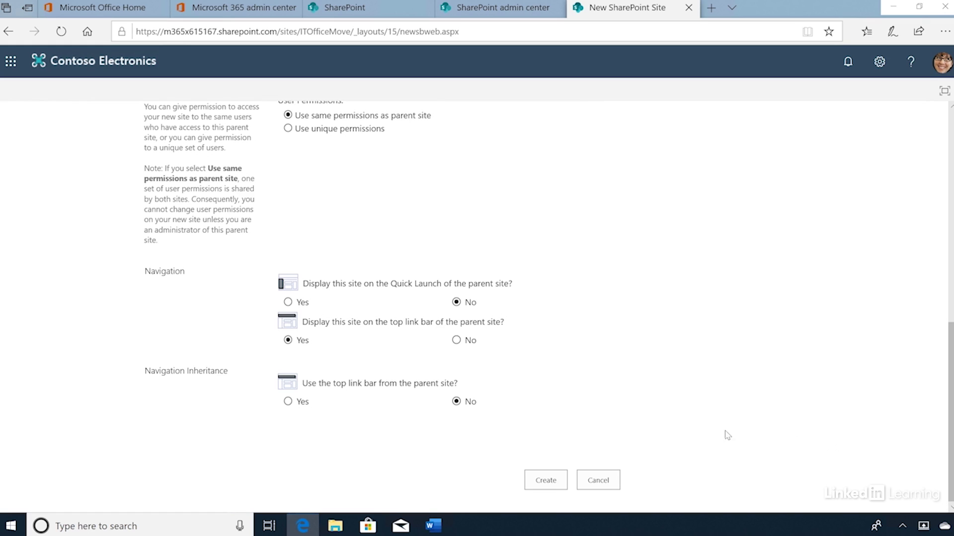
click(542, 482)
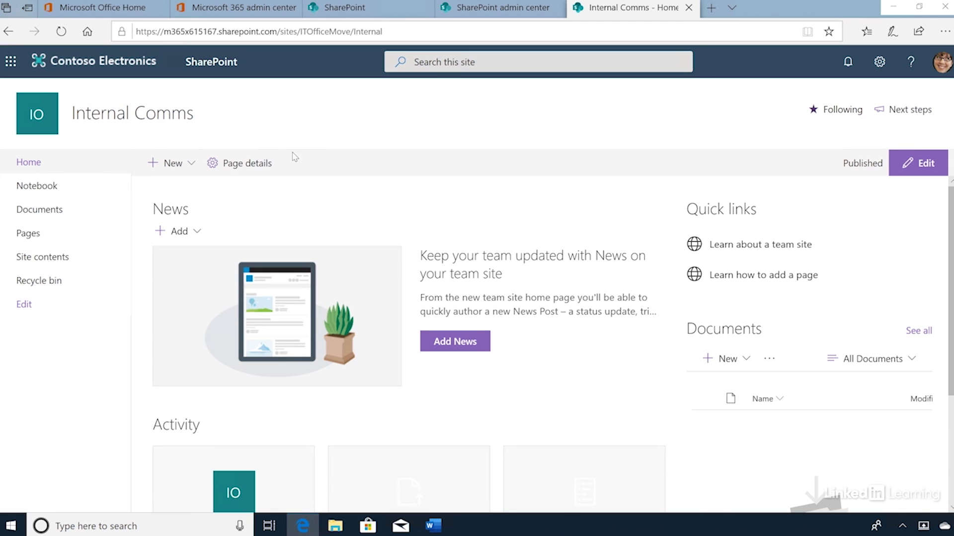
Return to IT:Office Move from the SharePoint start page and follow its Internal Comms link
click(213, 62)
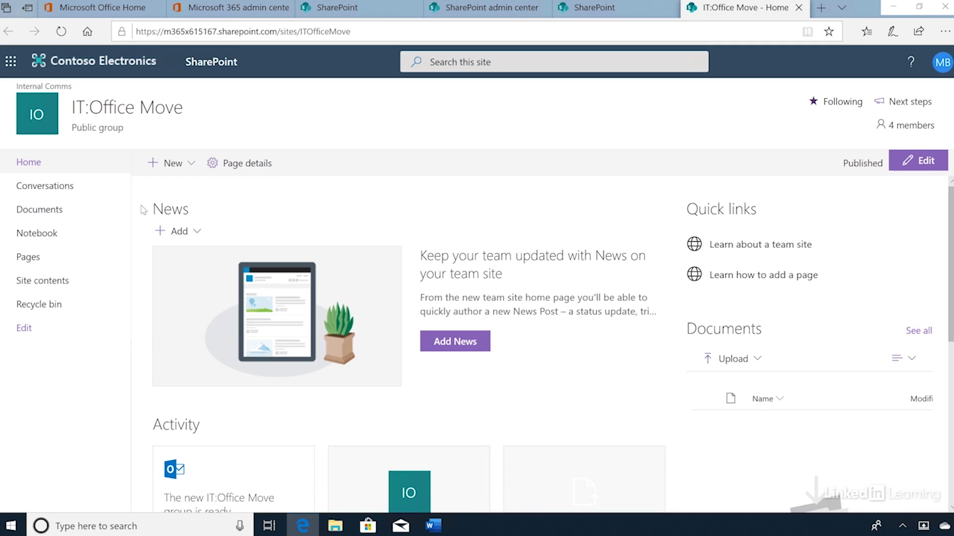
click(66, 87)
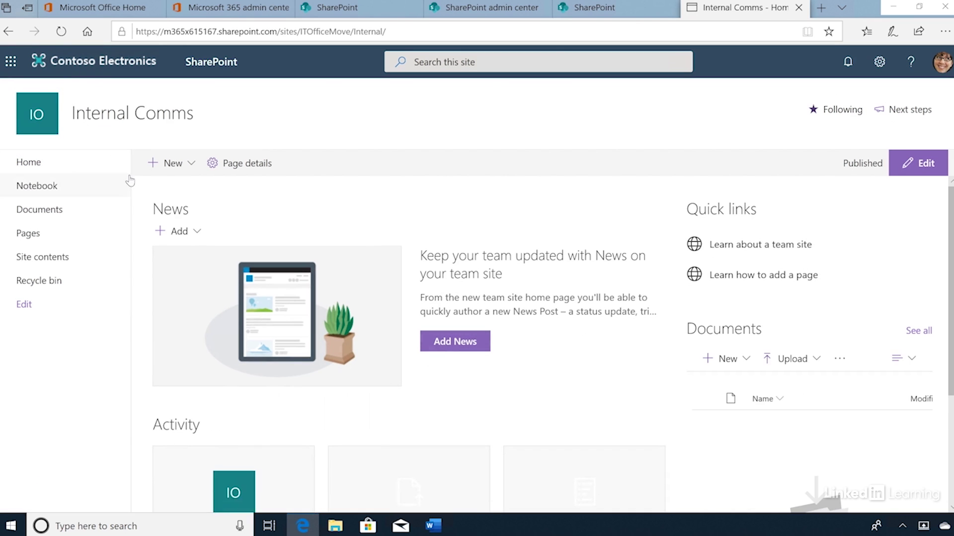